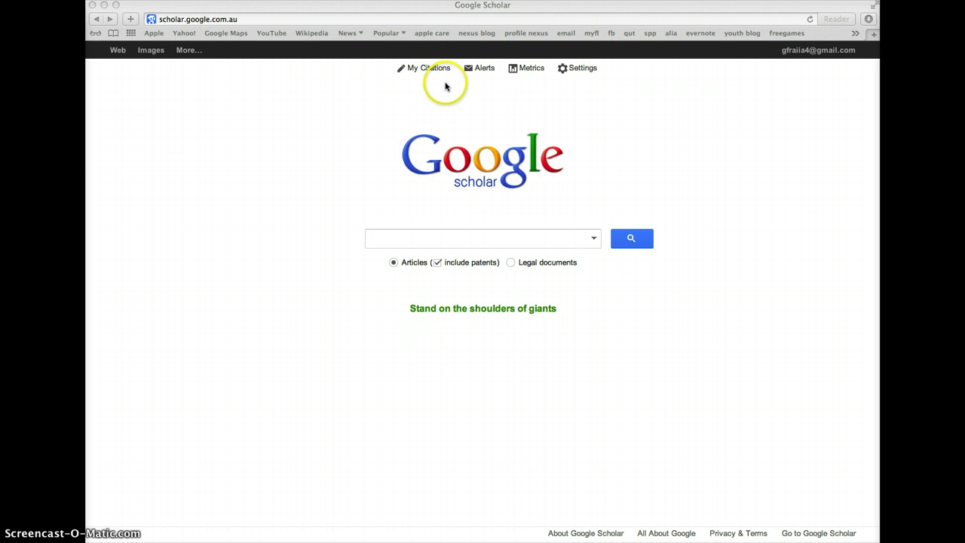
- View the Scholar search results settings, including the bibliography manager options, and leave without saving
left_click(574, 71)
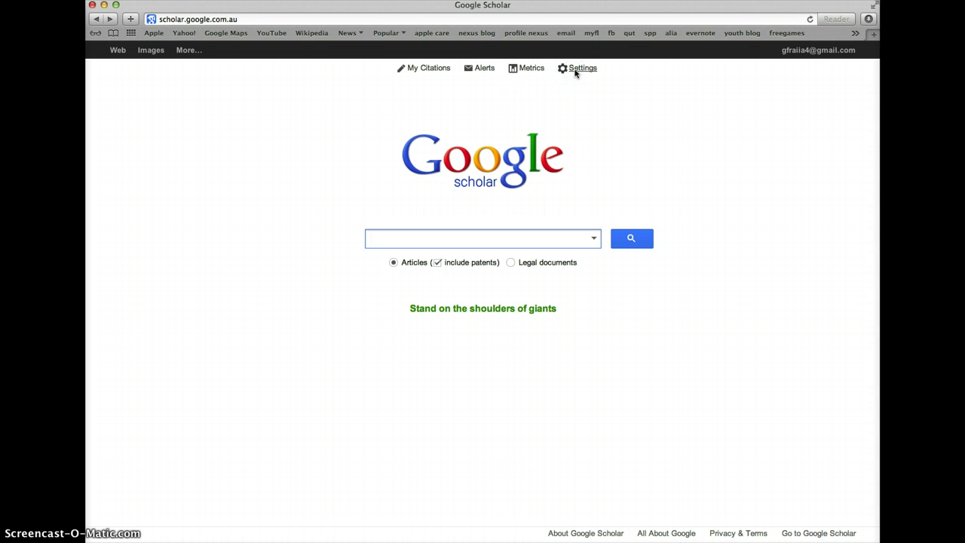
left_click(575, 72)
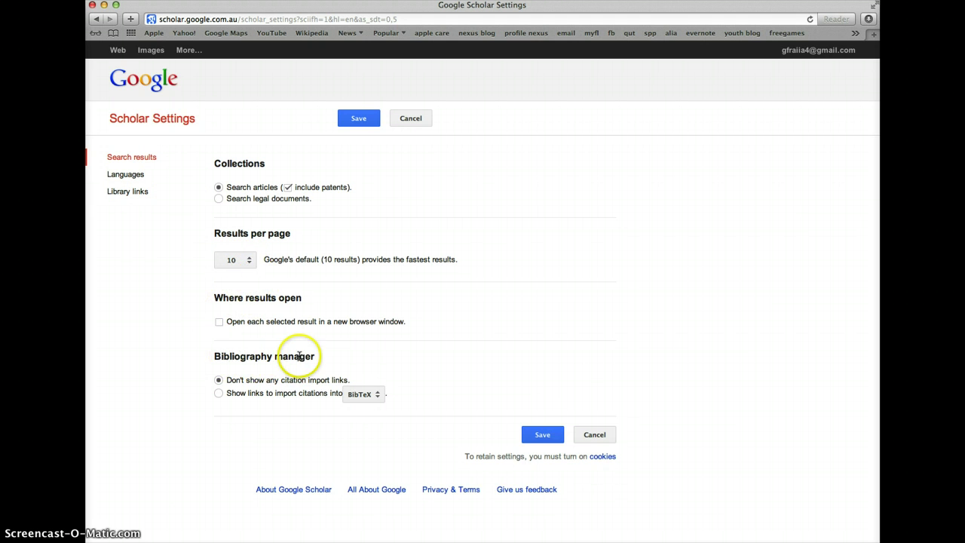
left_click(595, 435)
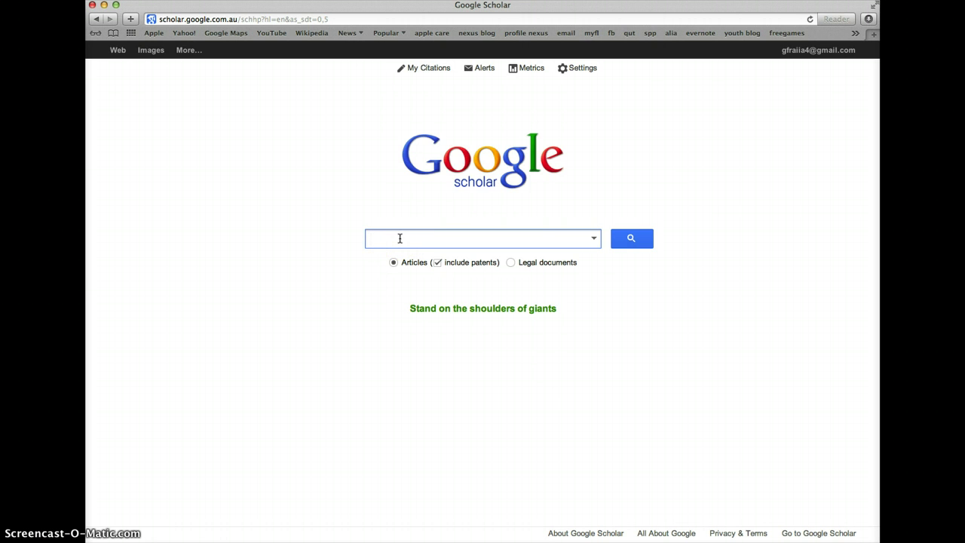
- Search Scholar articles for: inquiry AND primary AND science
key("BackSpace")
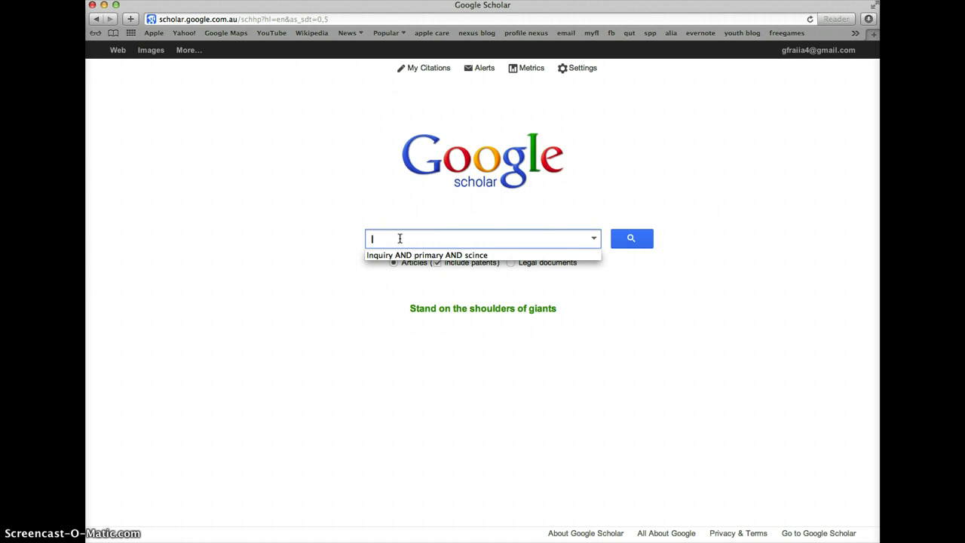
key("BackSpace")
type("inqu")
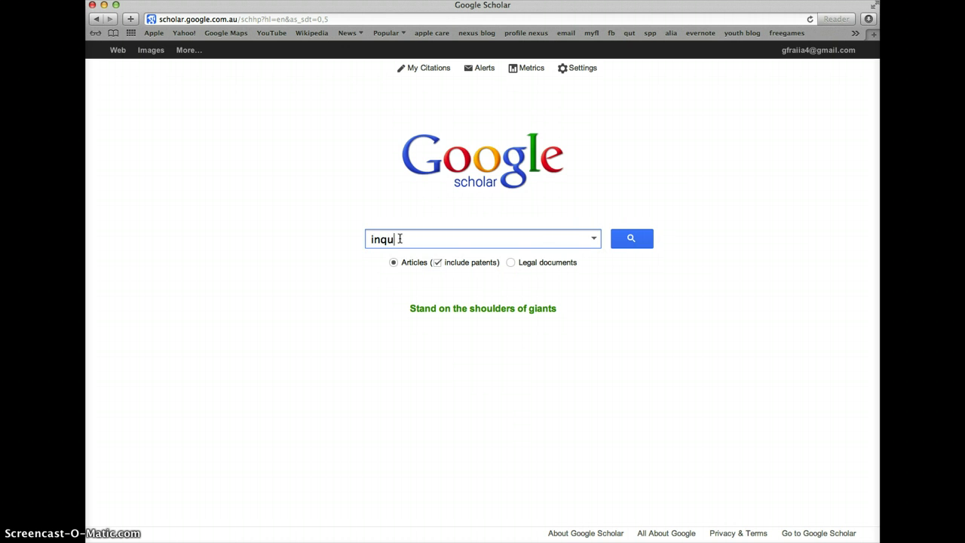
type("iry AND primary AND scince")
left_click(520, 239)
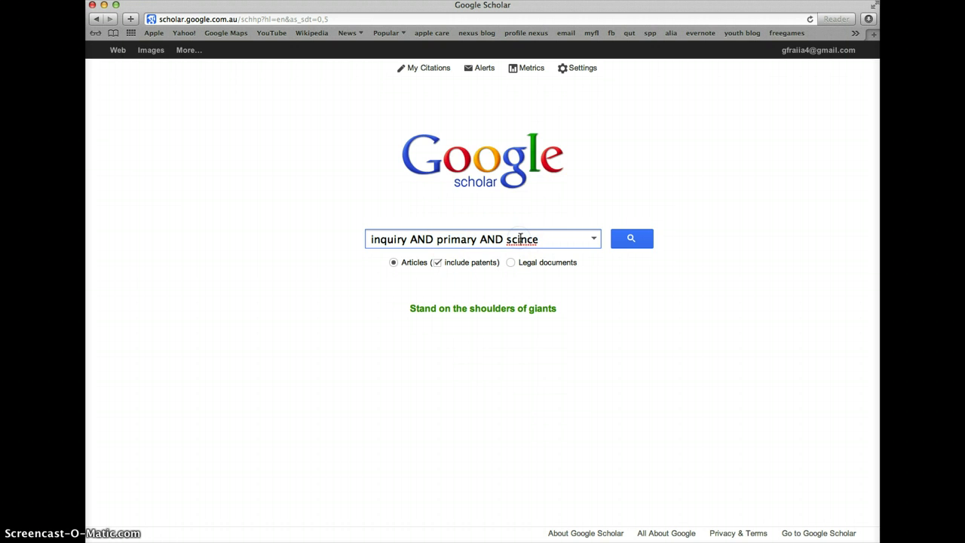
type("e")
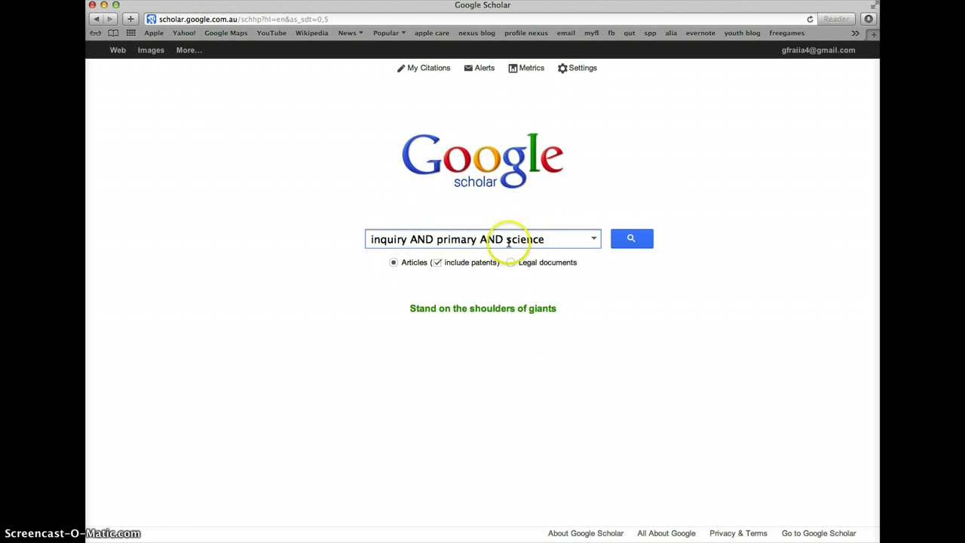
left_click(632, 242)
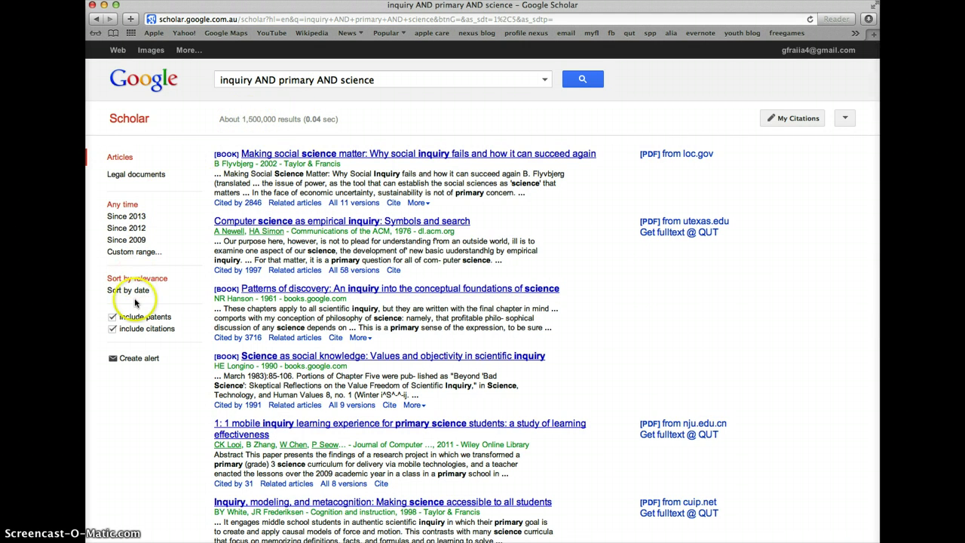
- Limit the search results to a custom publication year range of 2000 to 2013
left_click(146, 259)
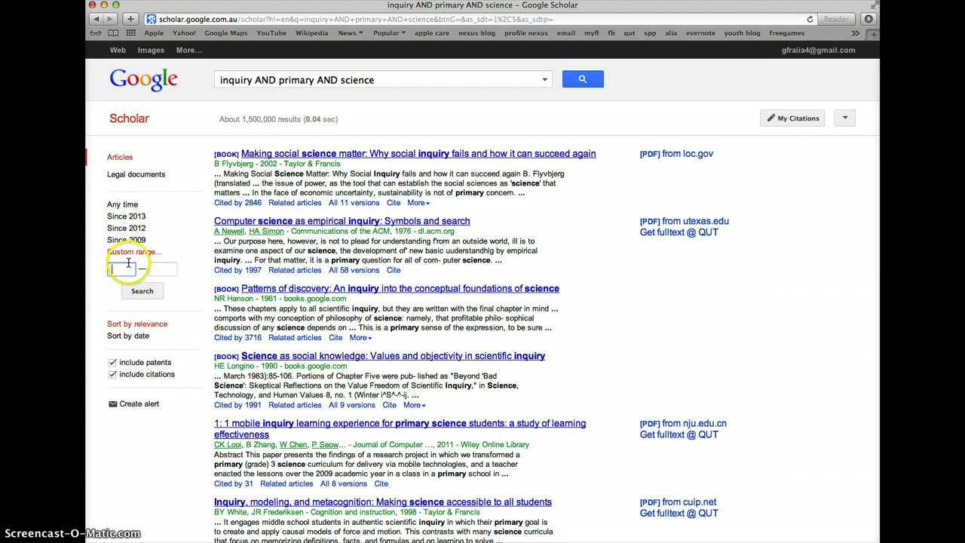
type("200")
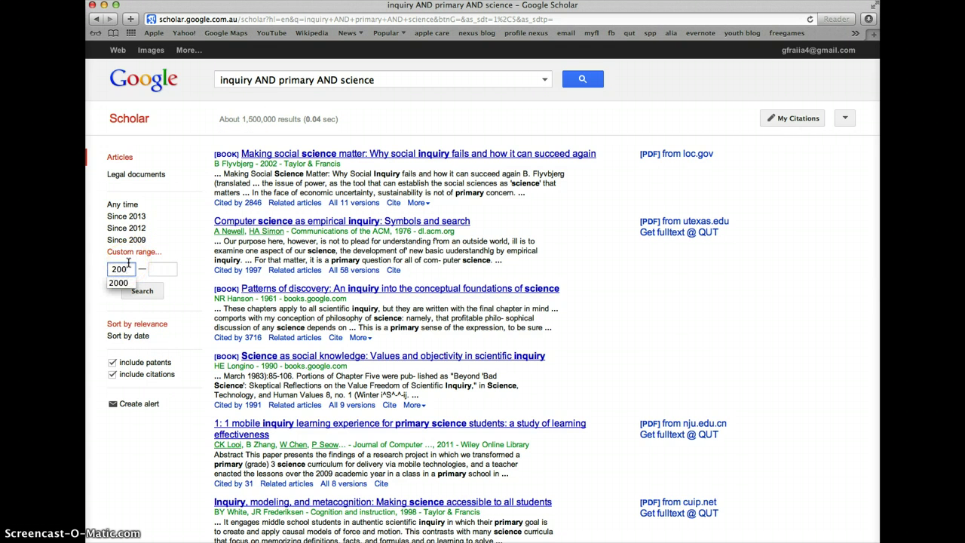
type("0")
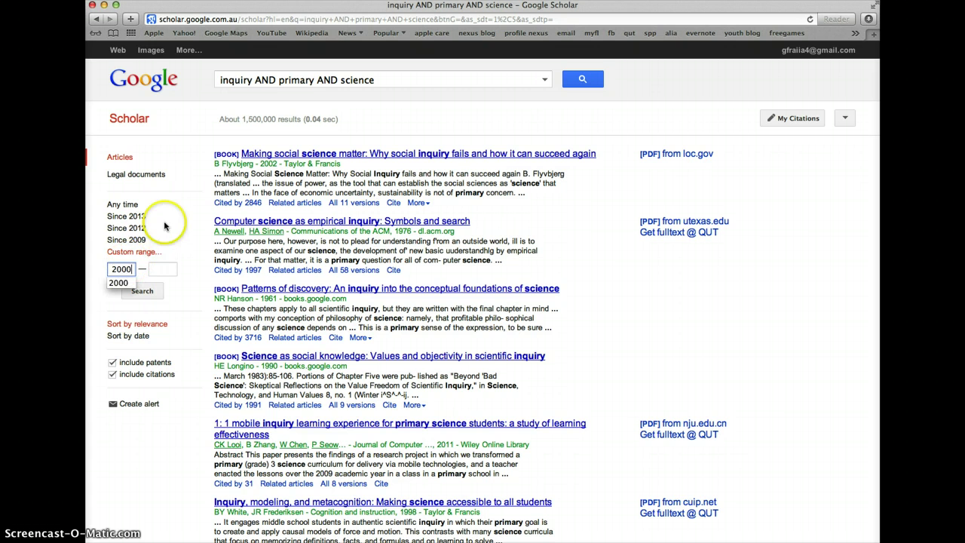
left_click(157, 268)
type("20")
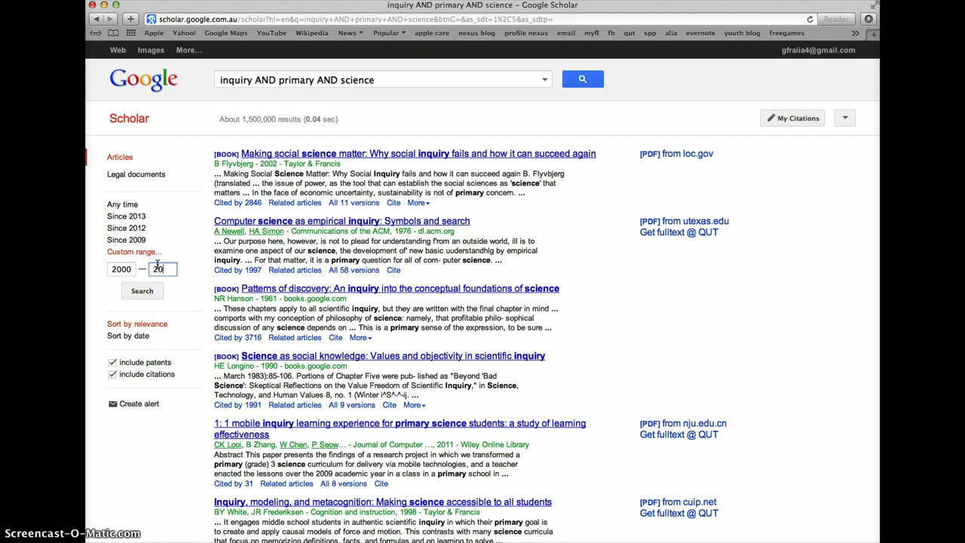
type("1")
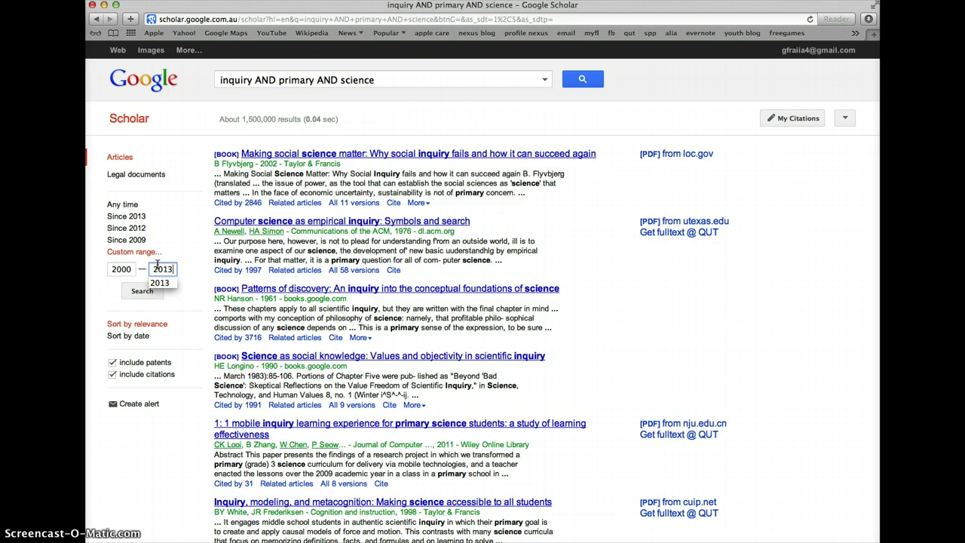
type("3")
left_click(142, 291)
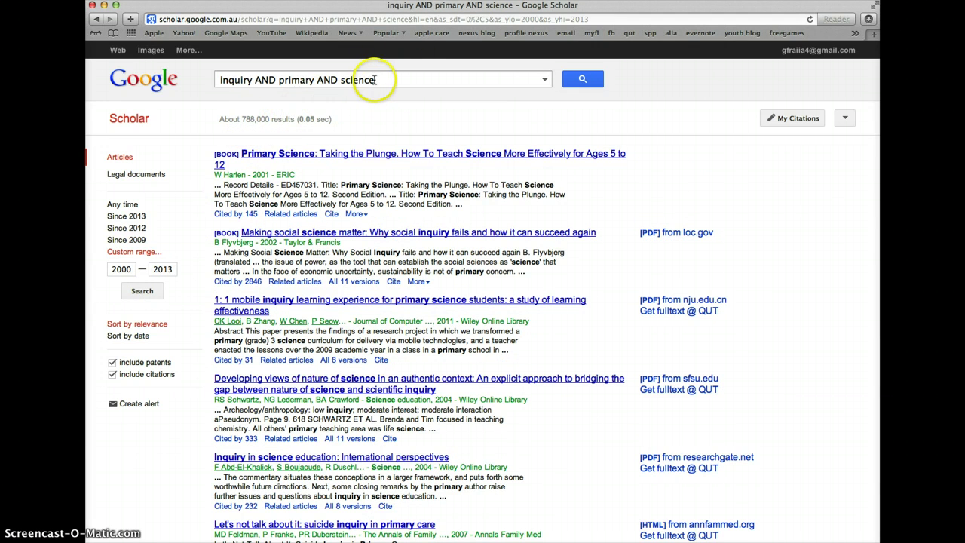
- Put quotation marks around the terms "inquiry" and "primary" in the search query
left_click(251, 80)
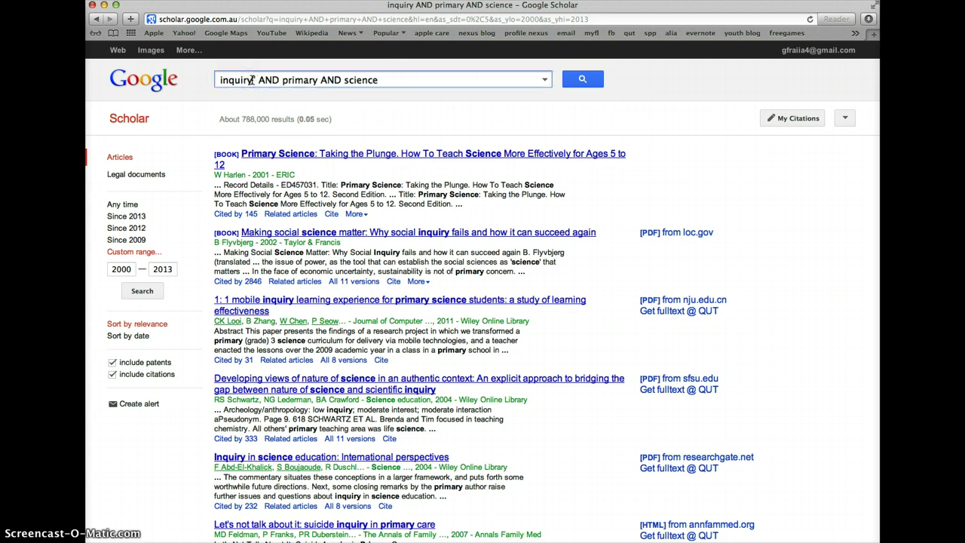
left_click(218, 80)
type("\"")
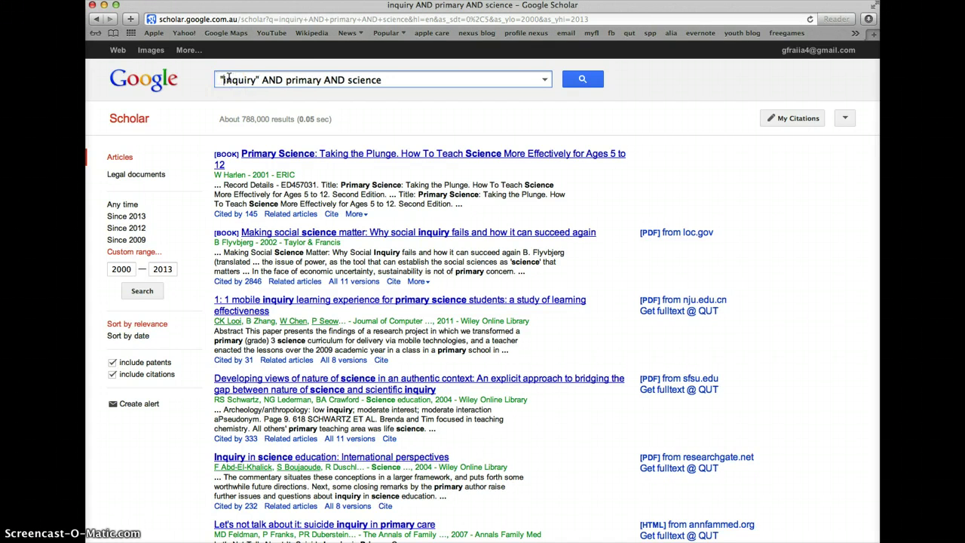
left_click(287, 79)
type("\"")
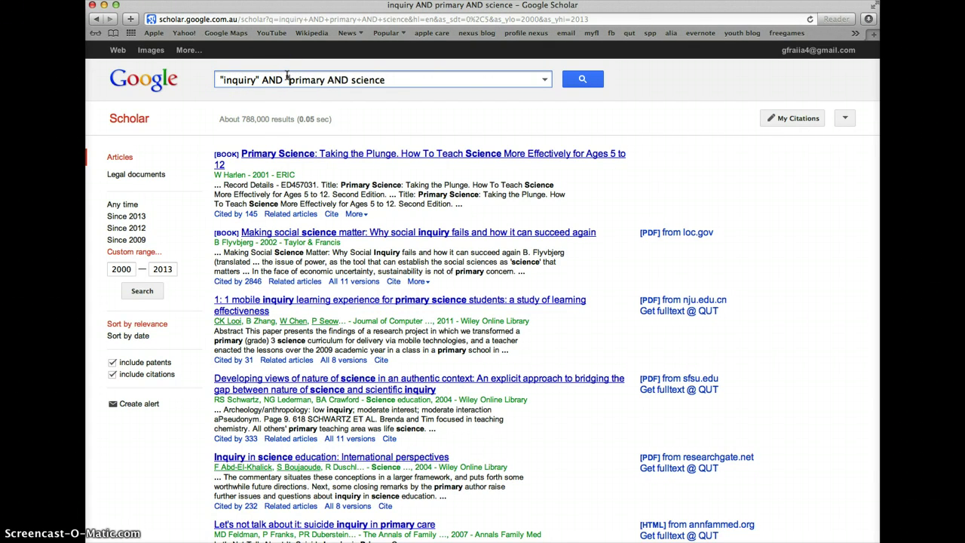
left_click(325, 79)
type("\"")
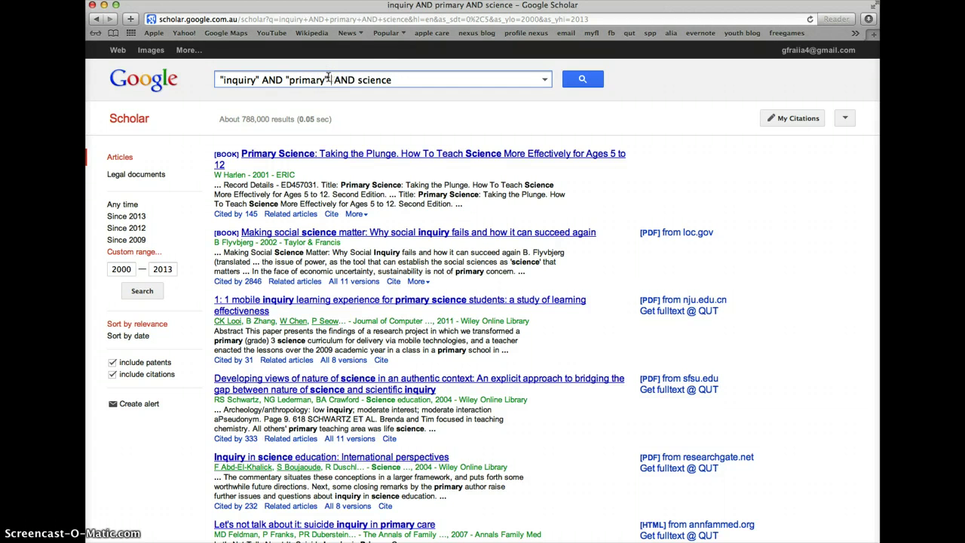
- Add OR "elementary" after "primary" in the query and run the search
type(" OR")
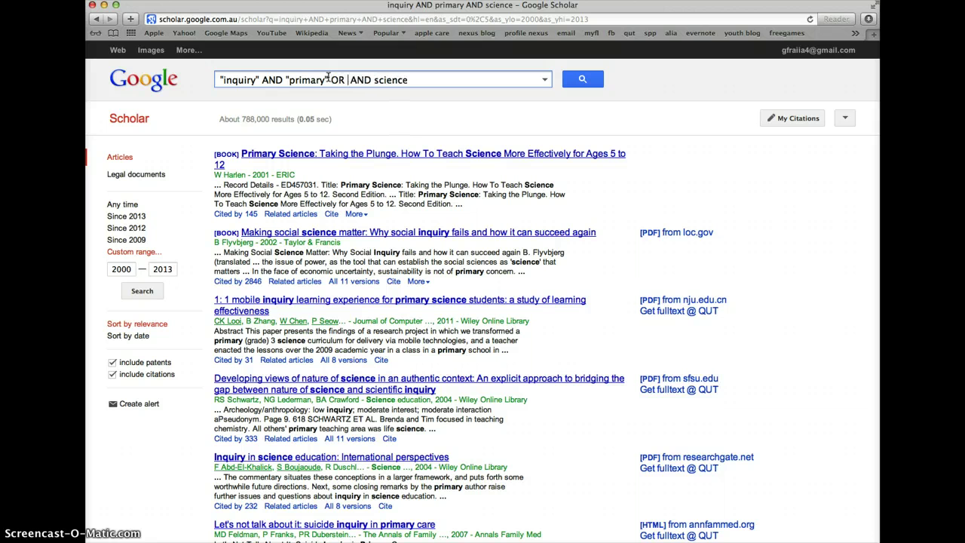
type(" \"eleme")
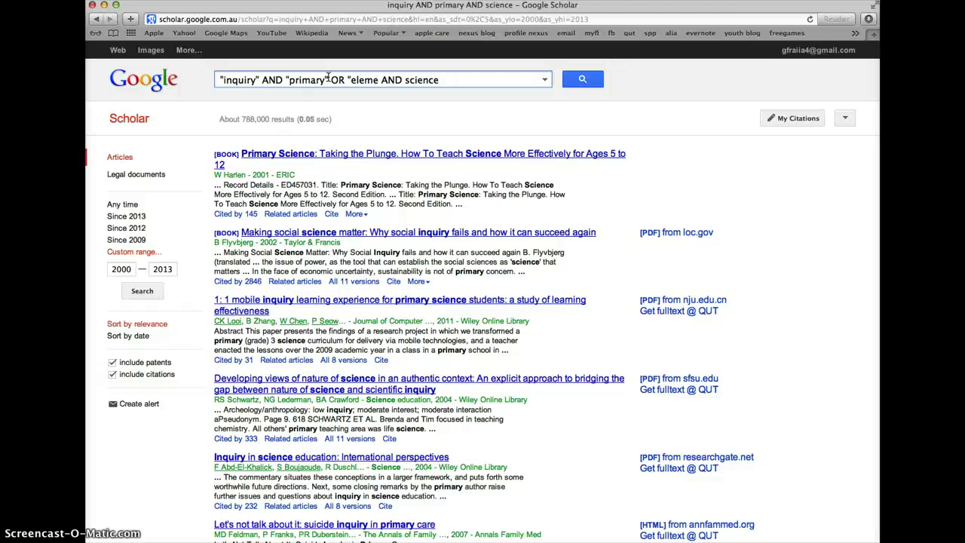
type("ntary")
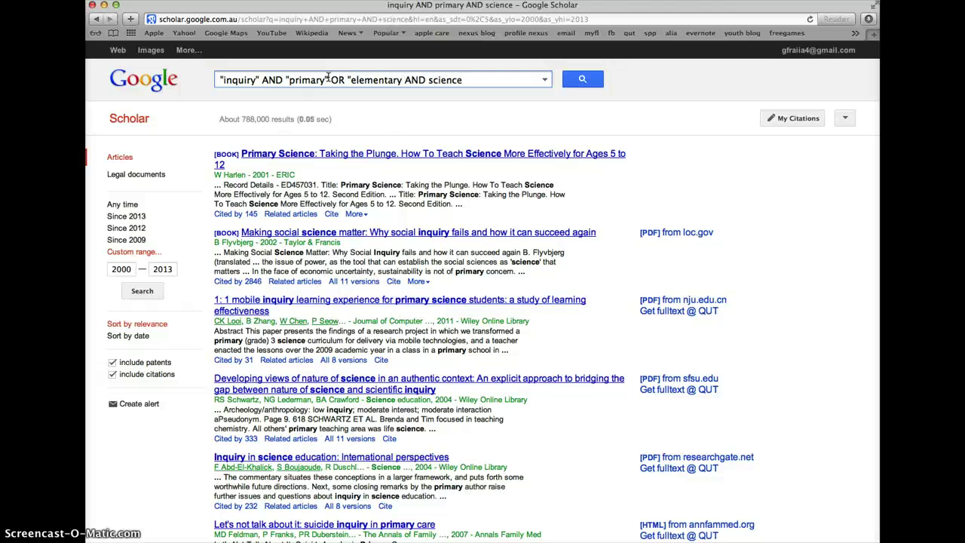
type("\"")
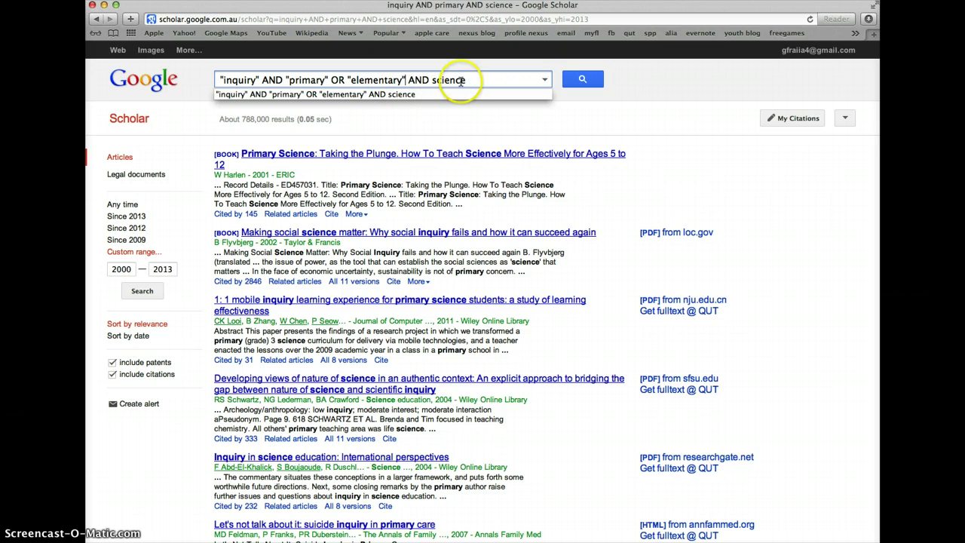
left_click(494, 75)
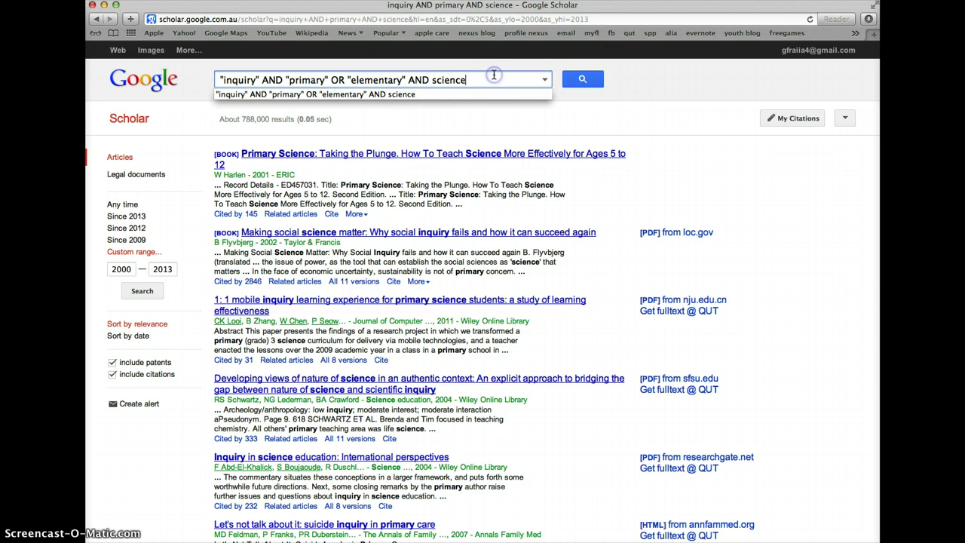
left_click(584, 80)
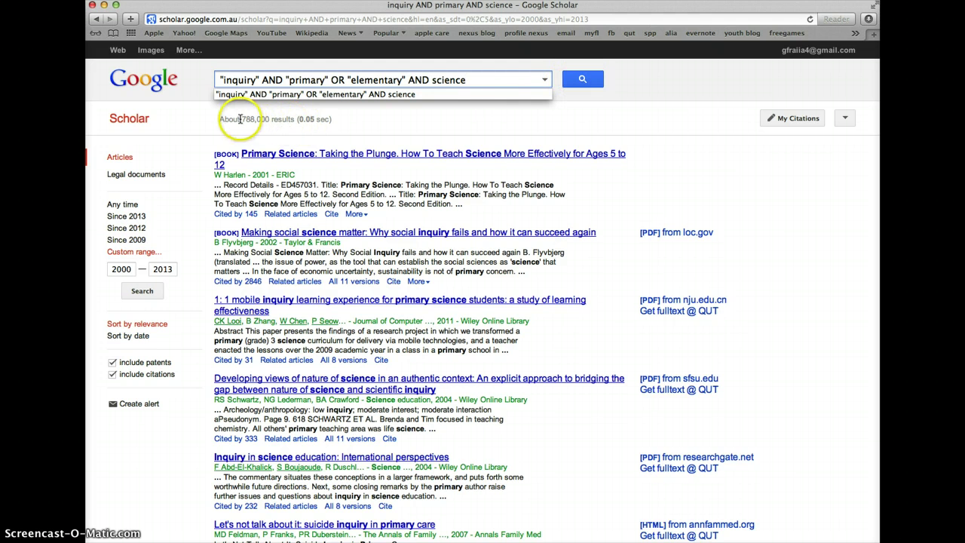
left_click(584, 80)
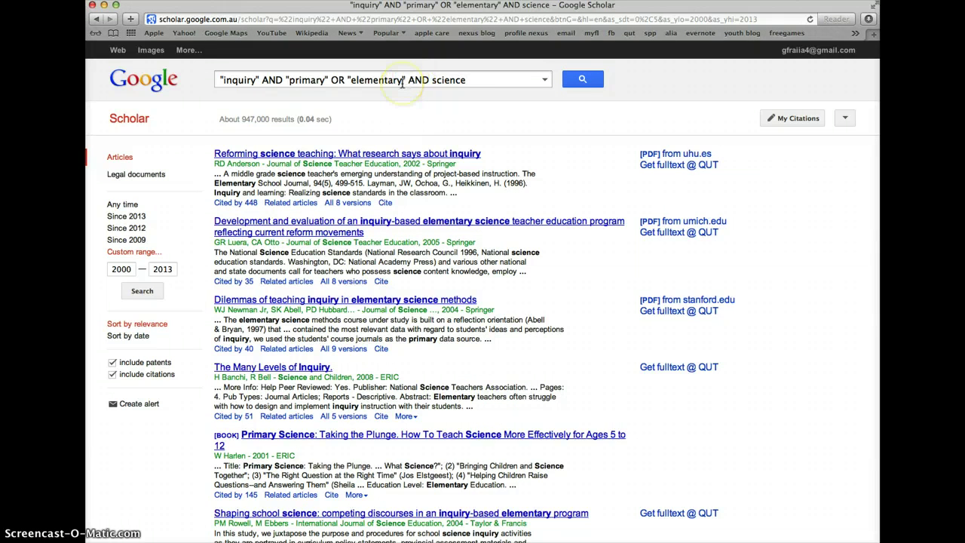
- Replace the term science with the truncated form scien* in the query and run the search
left_click(467, 80)
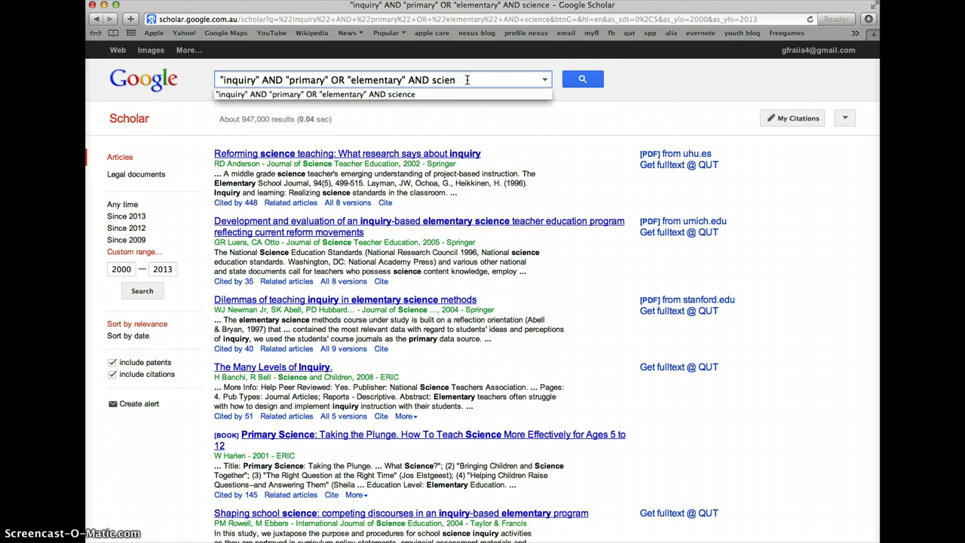
type("*")
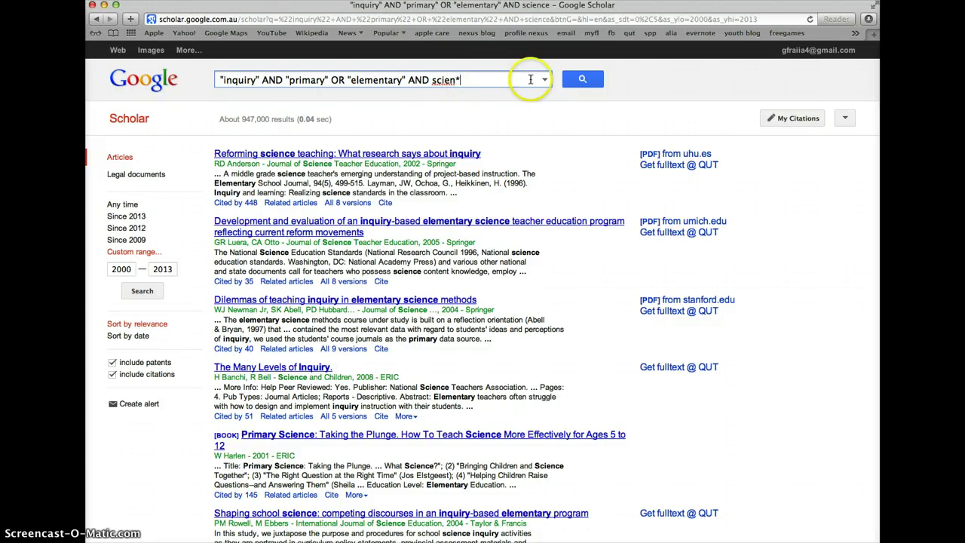
left_click(585, 79)
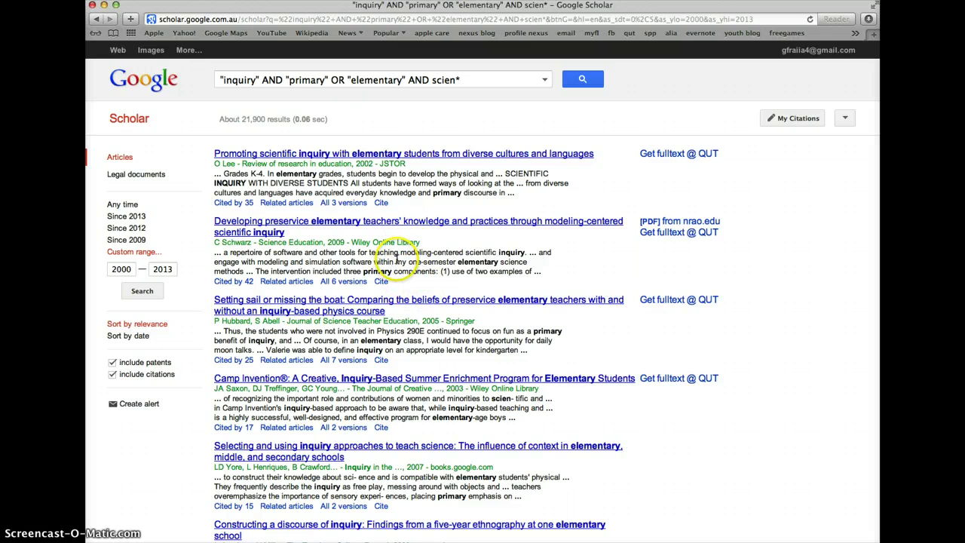
- Add OR "enquiry" directly after "inquiry" in the search query
left_click(277, 78)
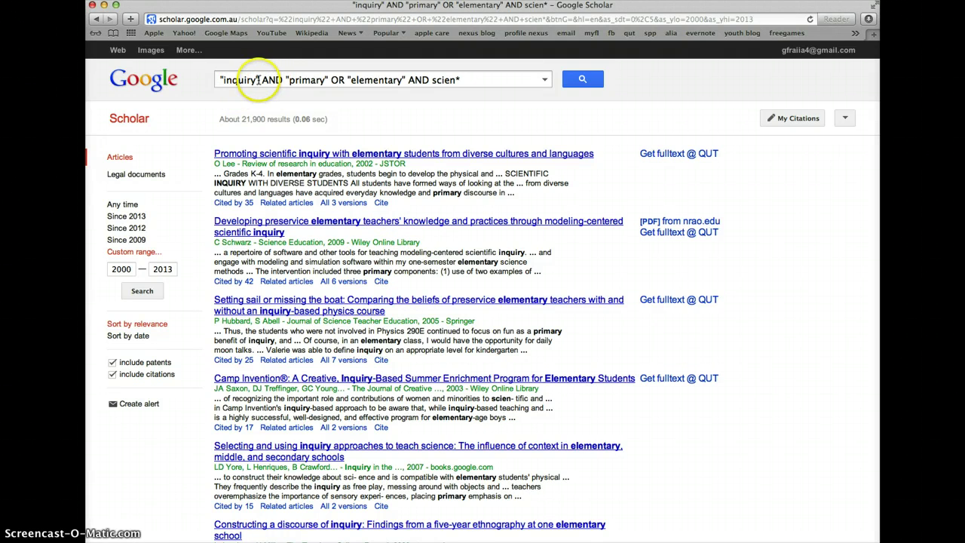
left_click(258, 80)
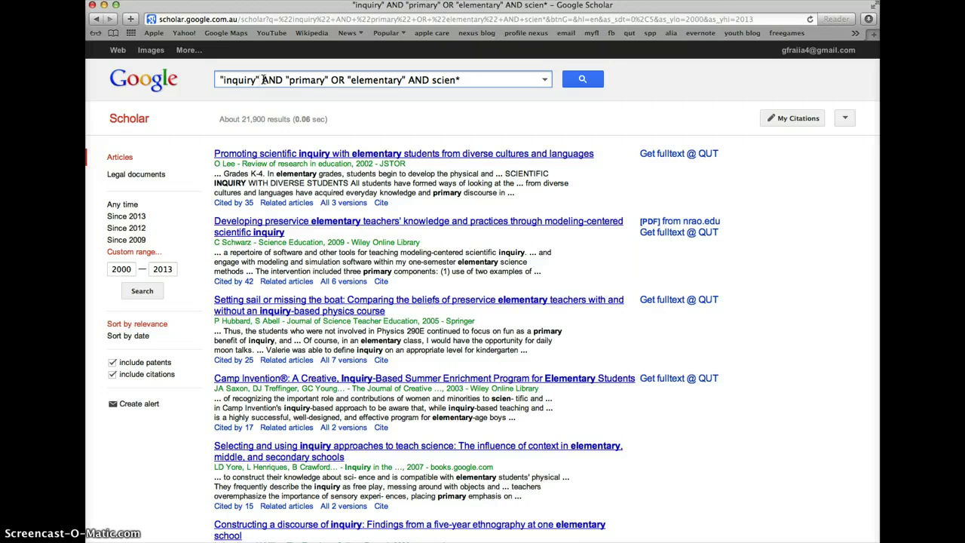
type("OR ")
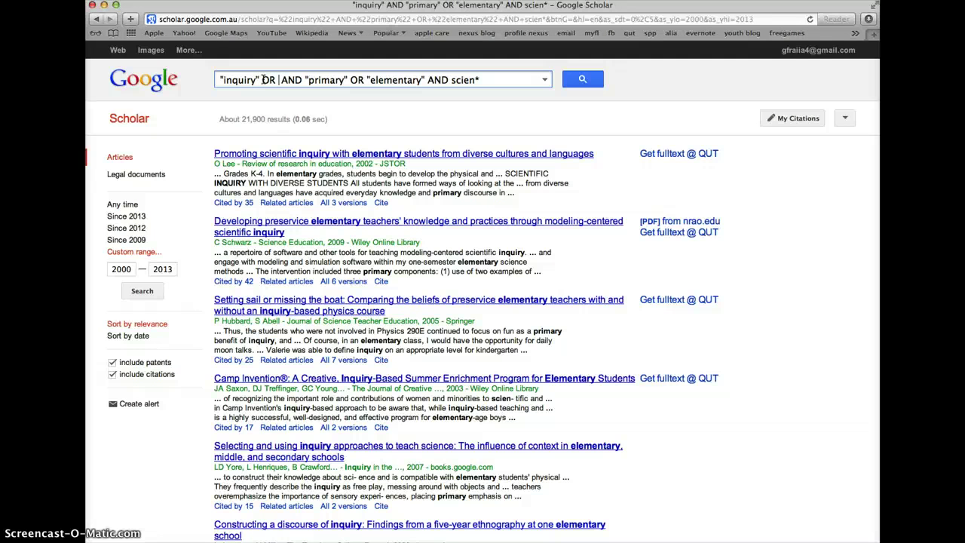
type("\"enqu")
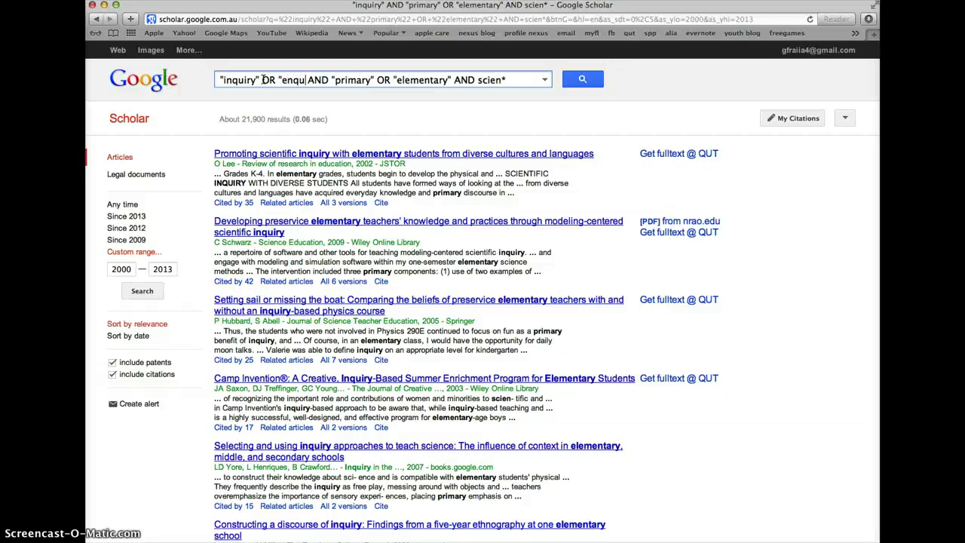
type("iry")
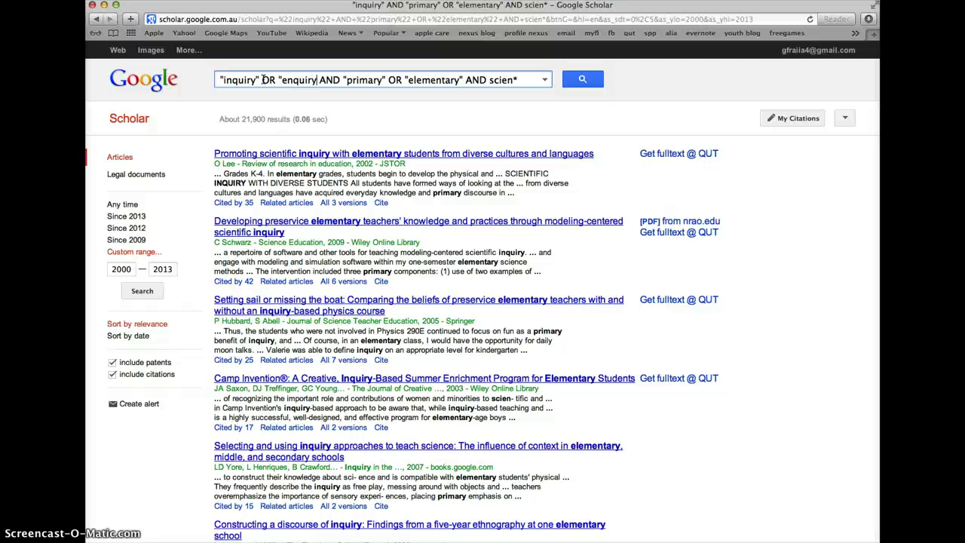
type("\"")
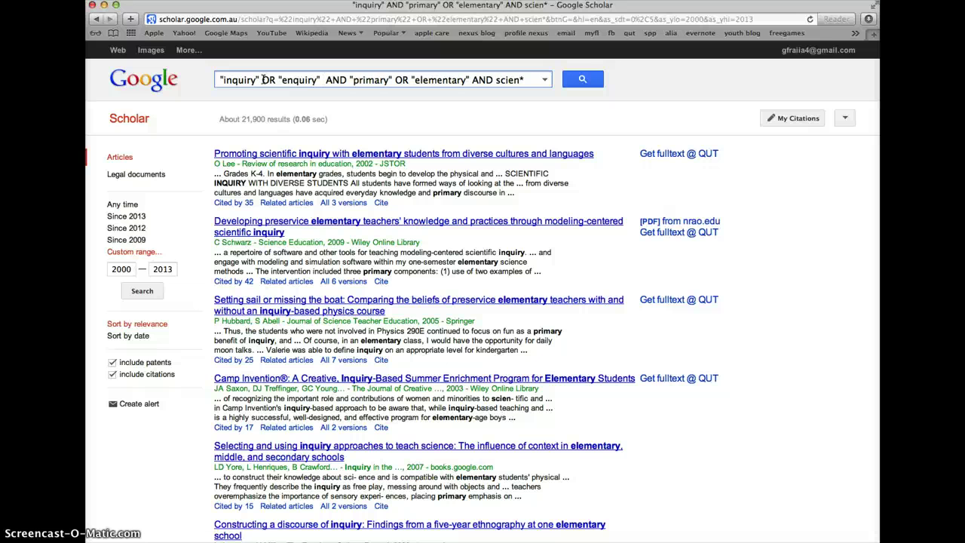
- Add OR "inquiry based learning" after "enquiry" in the query and run the search
type(" OR")
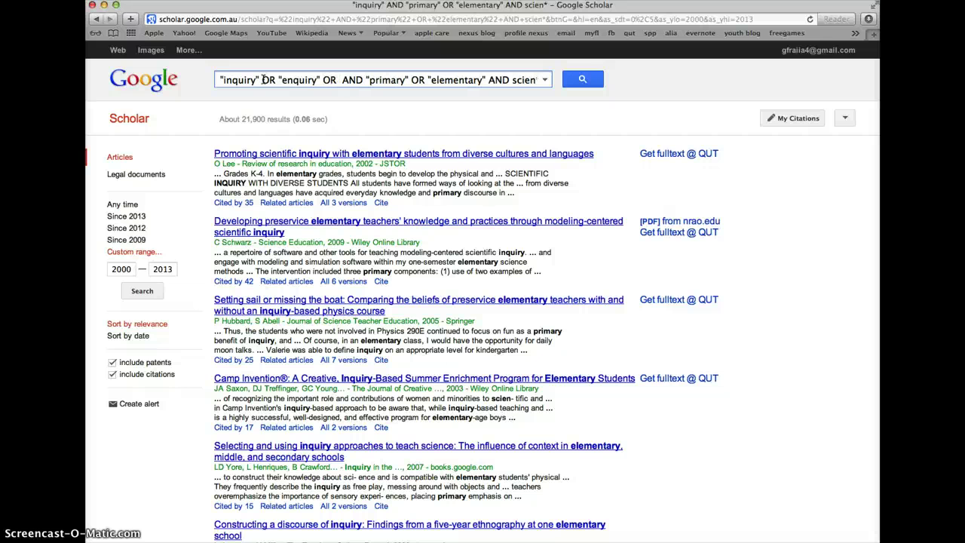
type(" \"inquir")
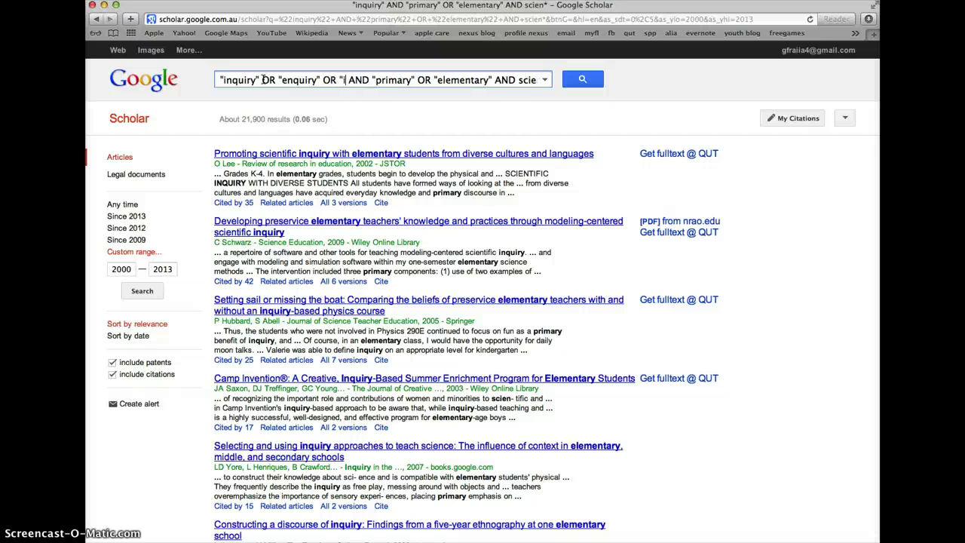
type("y")
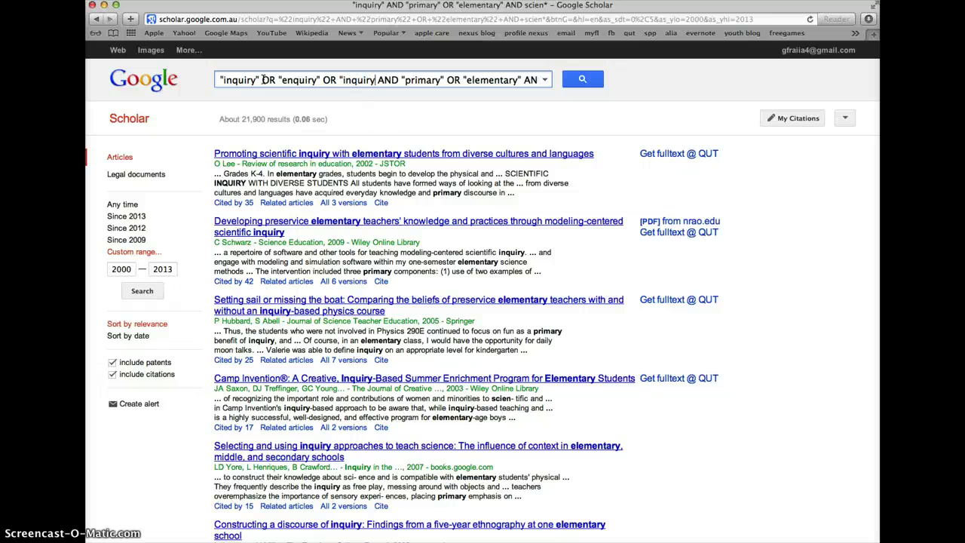
type(" based")
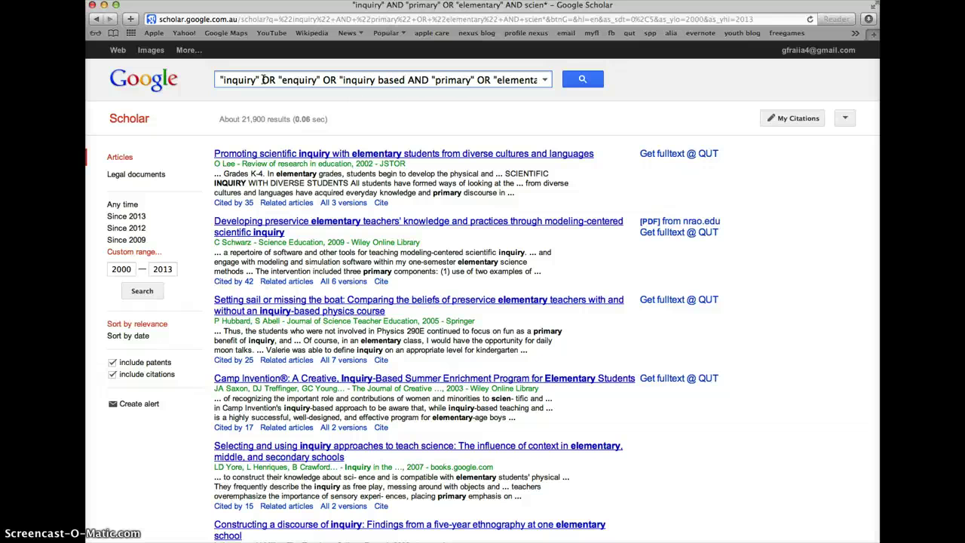
type(" learning ")
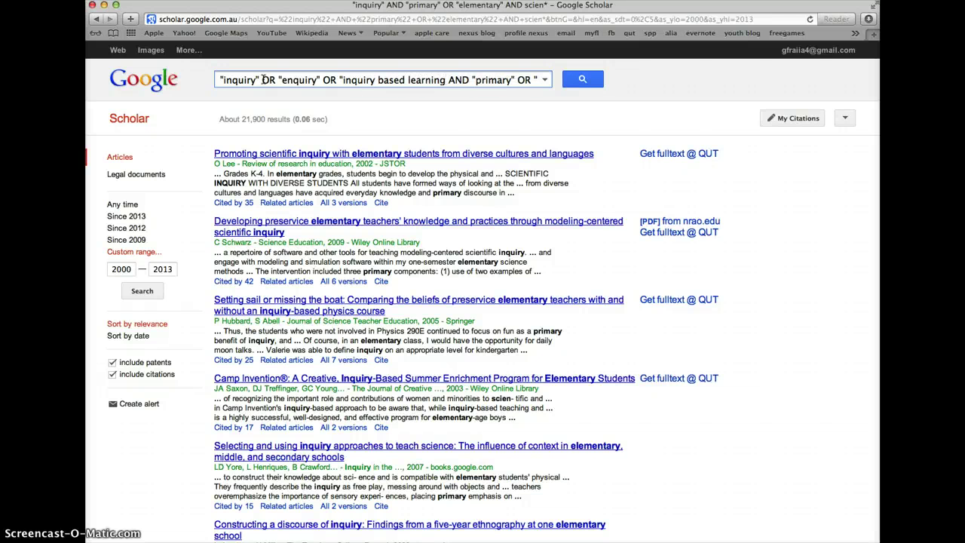
type("\"")
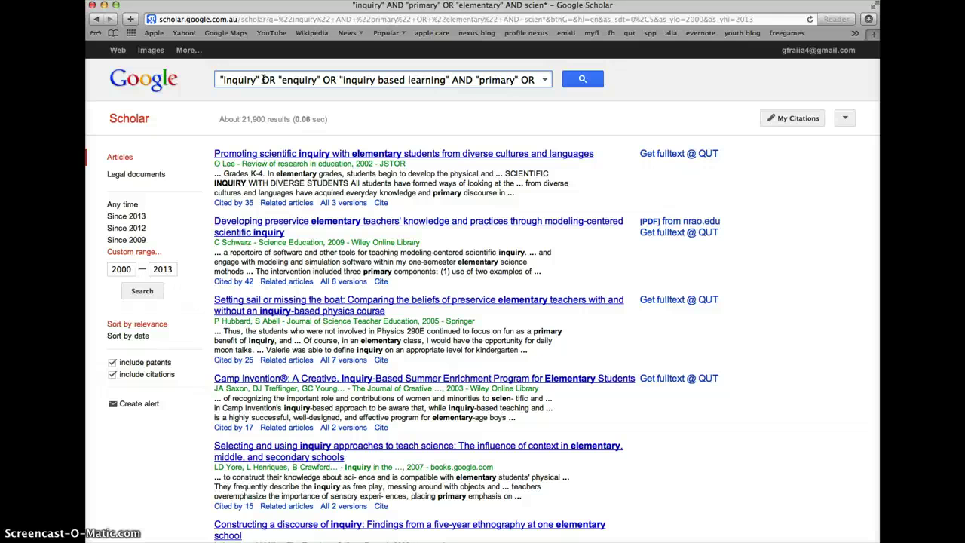
key("Return")
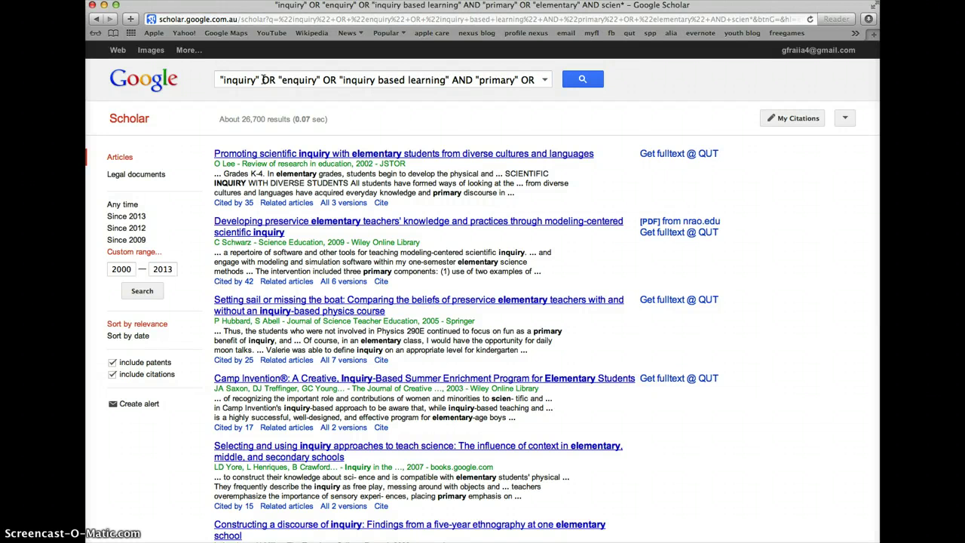
left_click(580, 80)
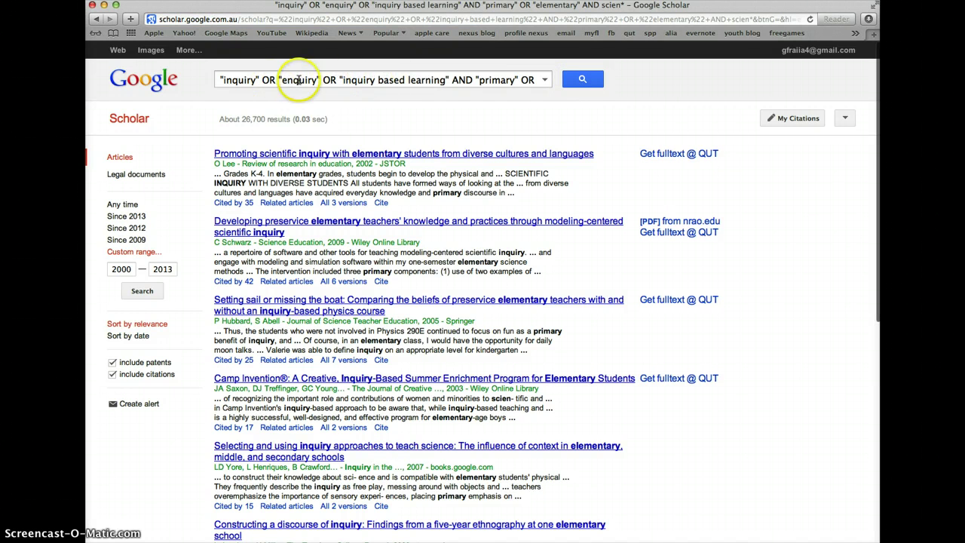
- Enclose the group "inquiry" OR "enquiry" OR "inquiry based learning" in parentheses and run the search
left_click(448, 79)
type(")")
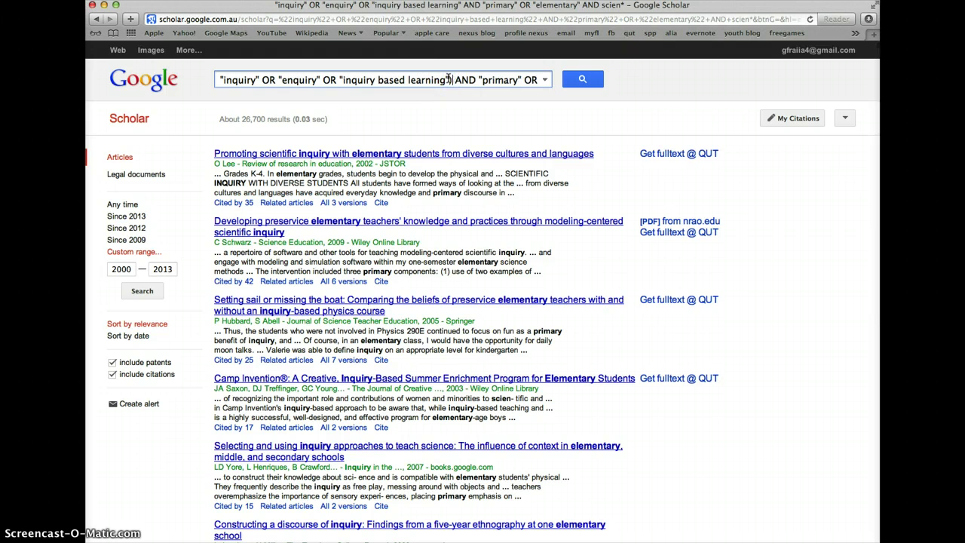
left_click(218, 77)
type("(")
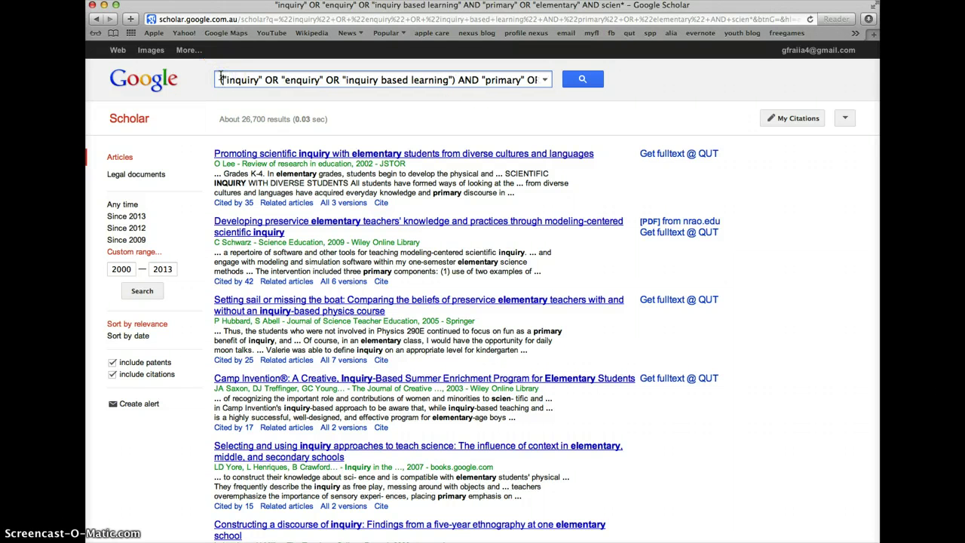
left_click(585, 80)
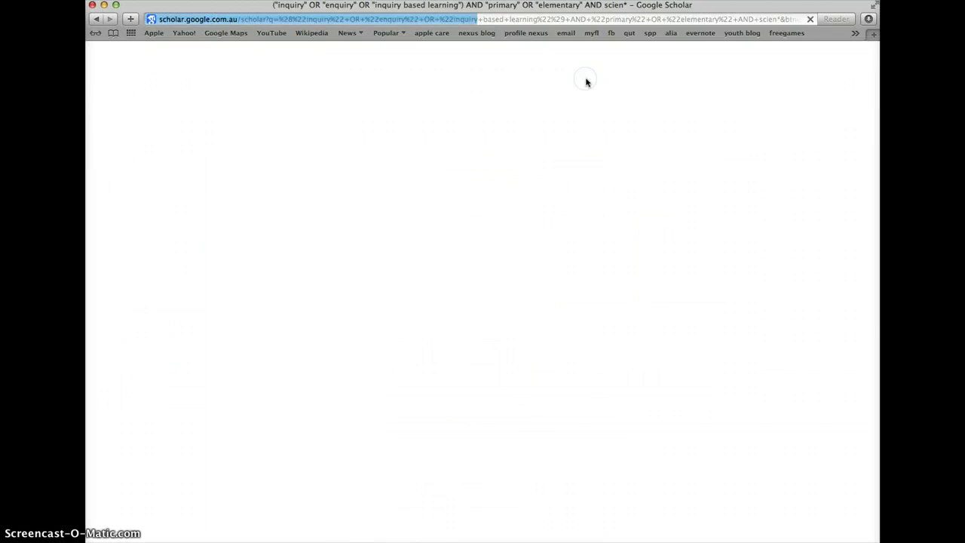